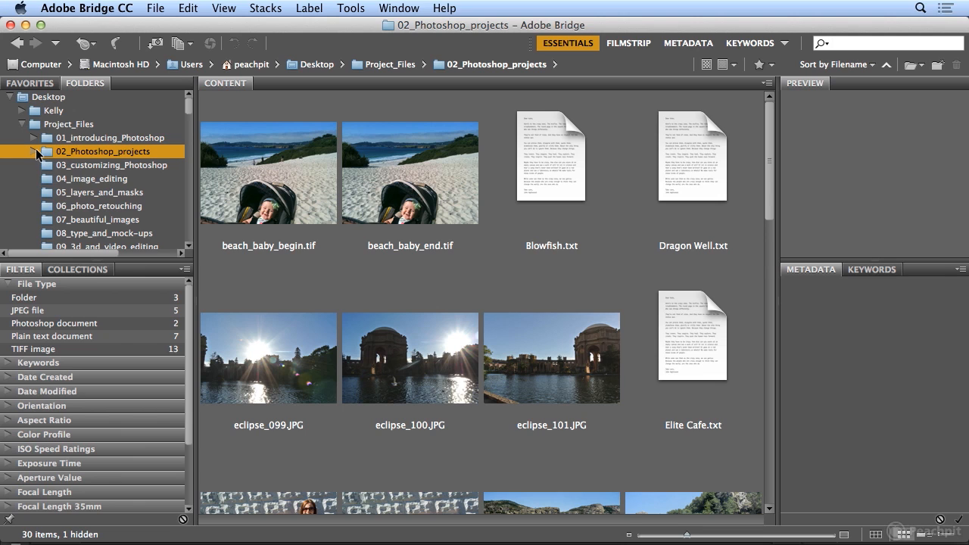
Step: Open the Monterey_Aquarium folder inside 02_Photoshop_projects and select all of its images
left_click(36, 153)
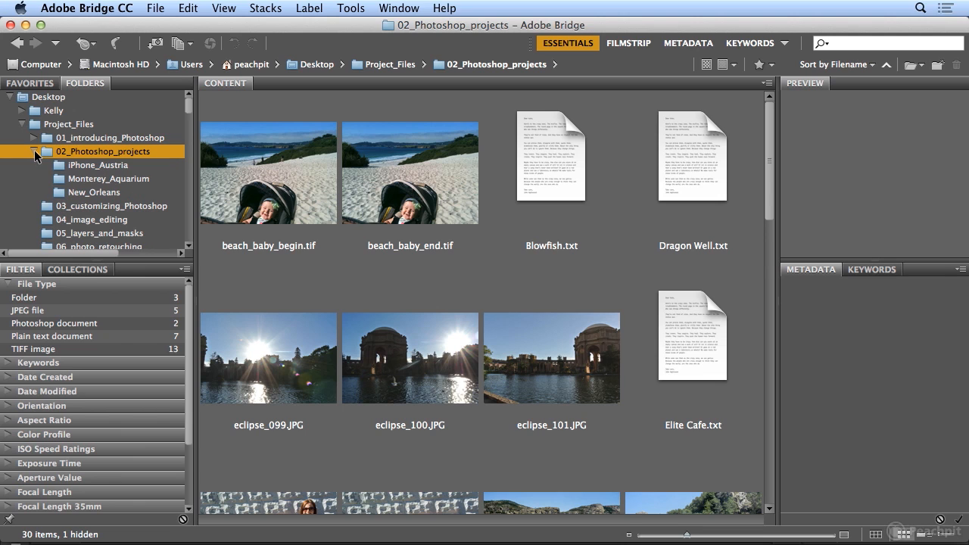
left_click(86, 179)
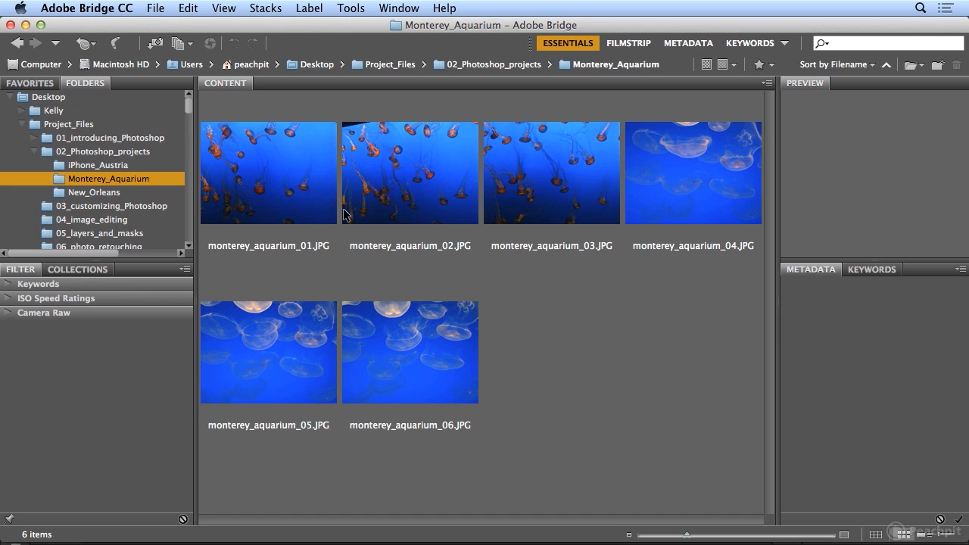
left_click(301, 189)
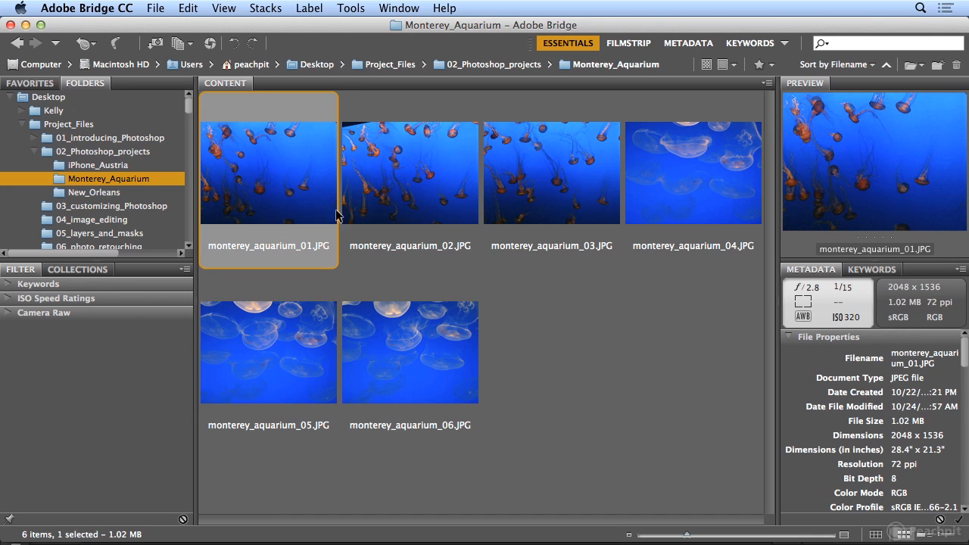
key("super+a")
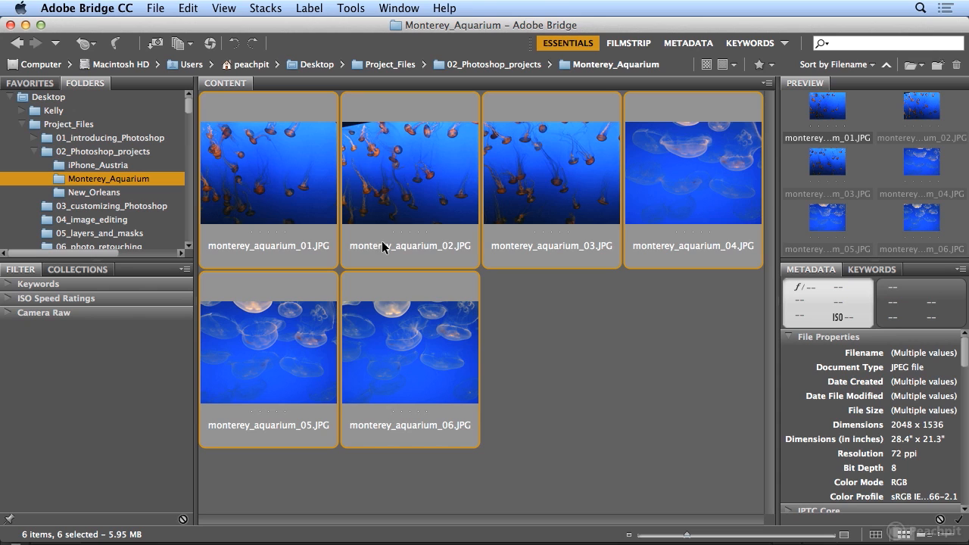
Step: Send the selected aquarium images to Photoshop's Image Processor
left_click(350, 8)
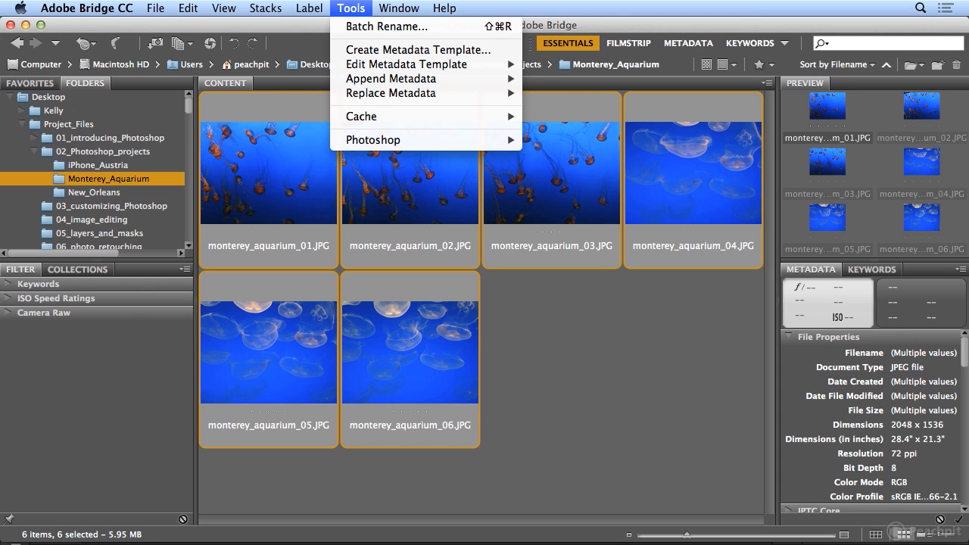
mouse_move(358, 141)
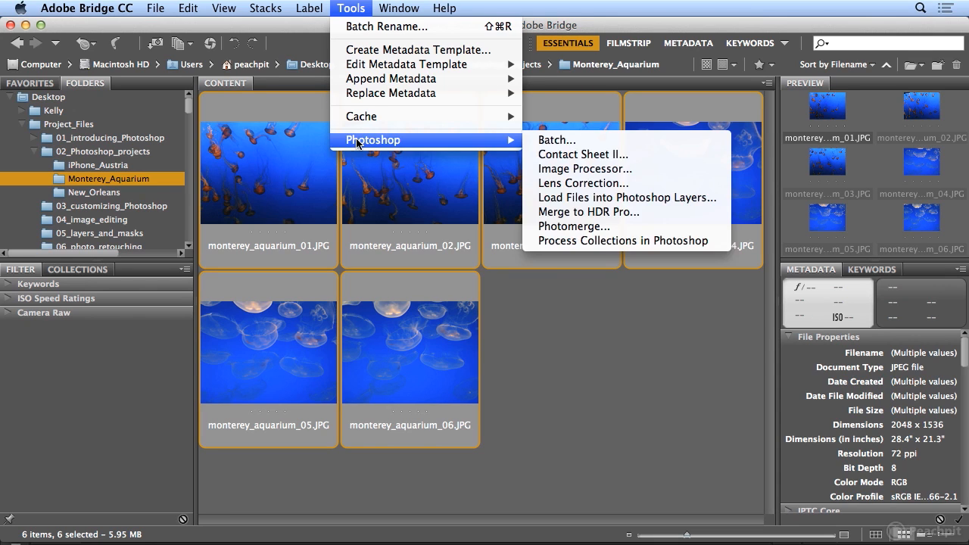
left_click(580, 168)
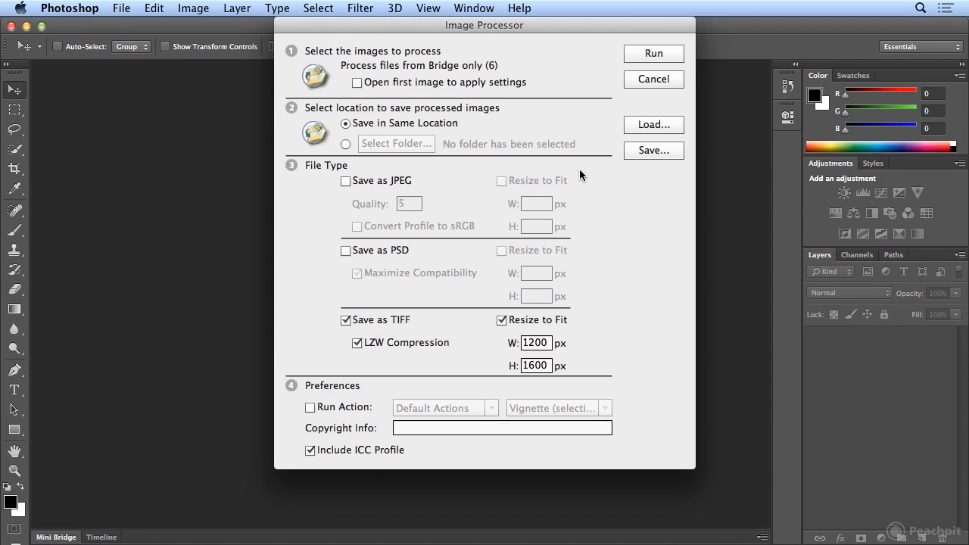
Step: Set the save location for the processed images to a new Desktop folder named "finished"
left_click(346, 144)
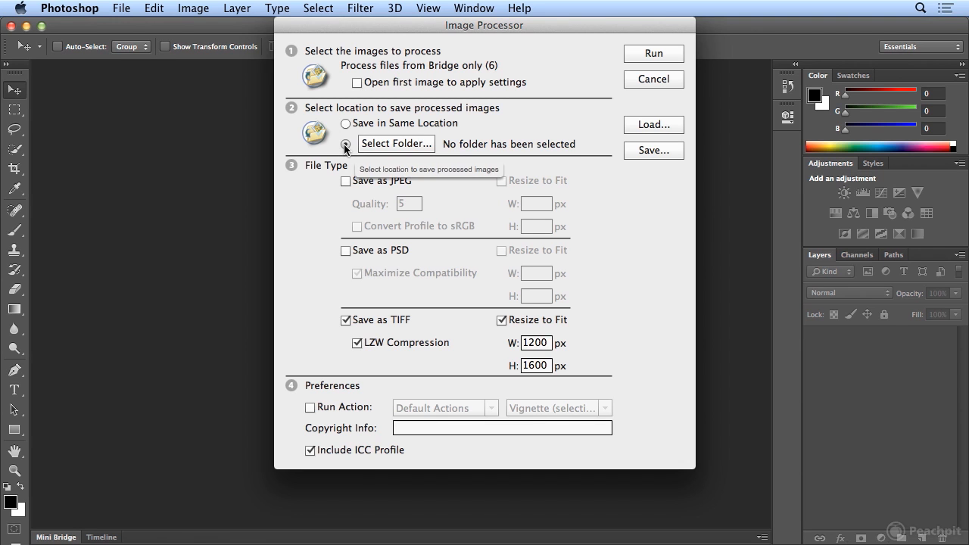
left_click(368, 144)
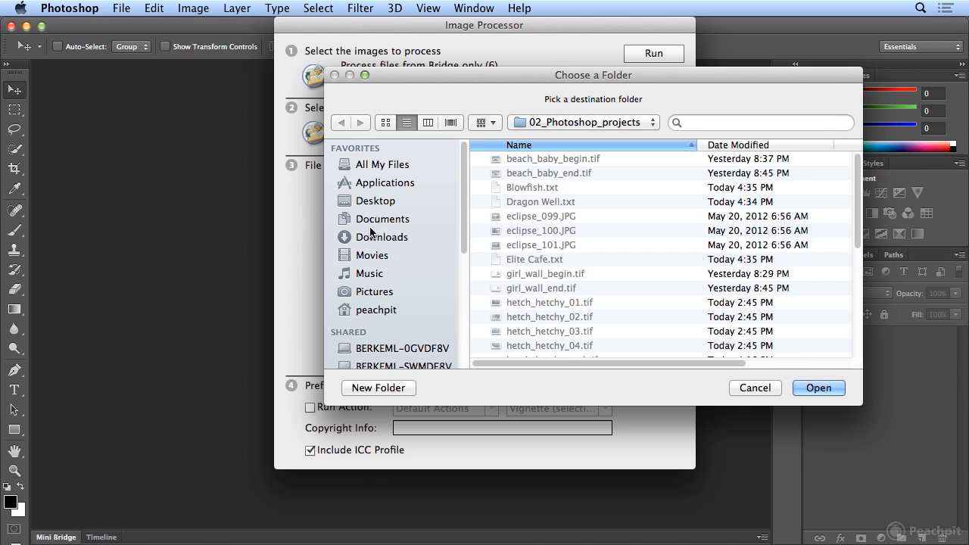
left_click(366, 203)
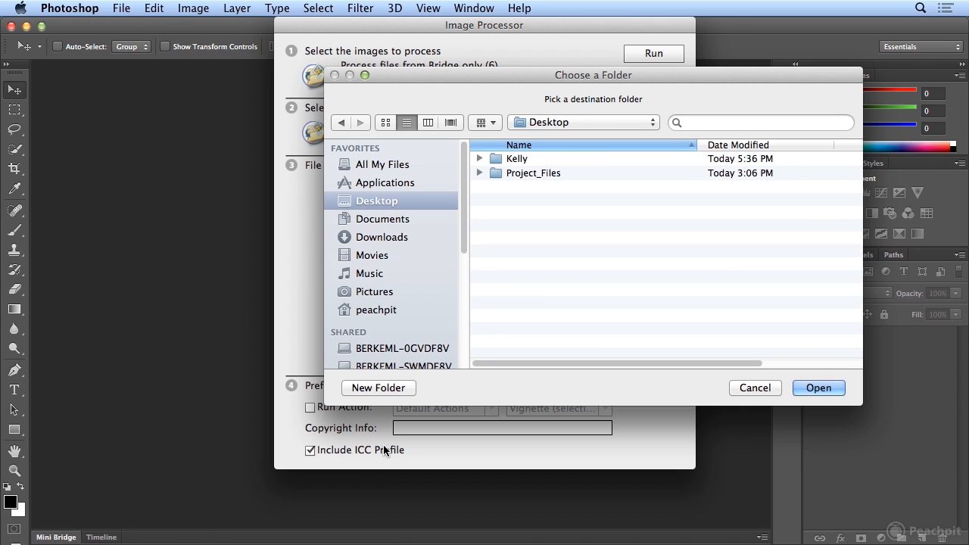
left_click(382, 389)
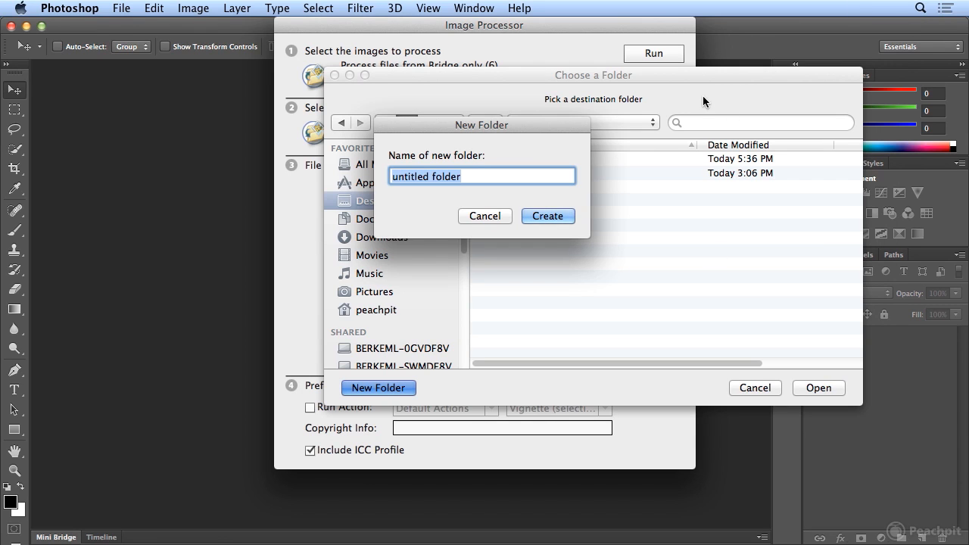
type("finished")
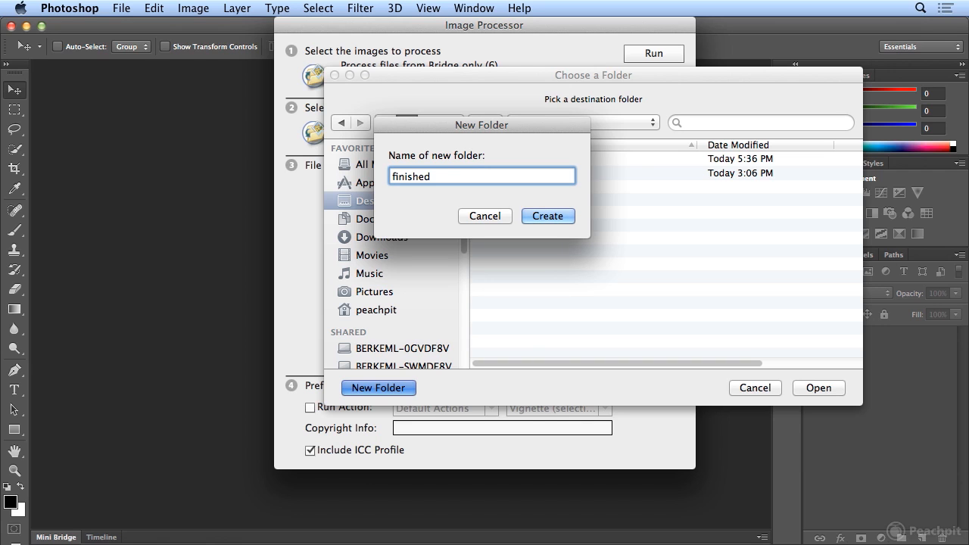
left_click(544, 218)
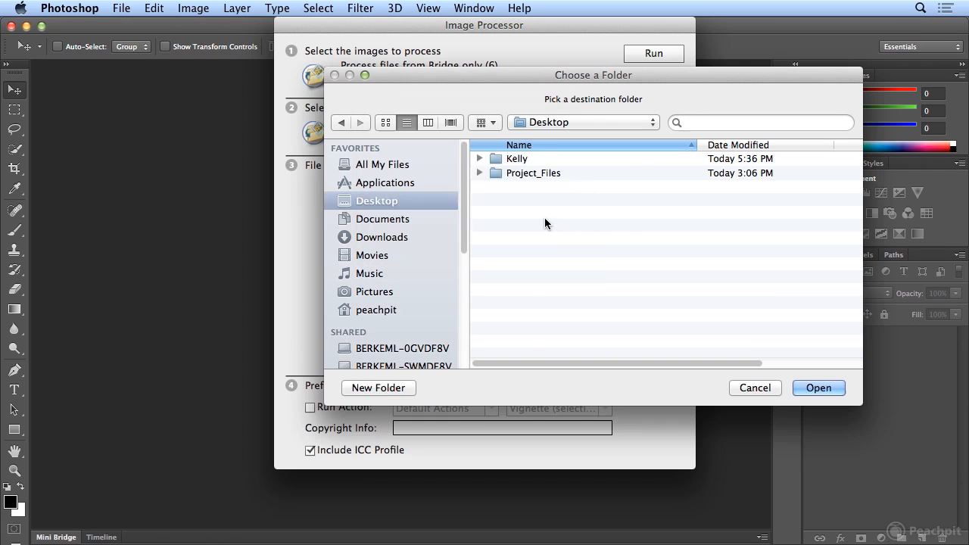
left_click(828, 387)
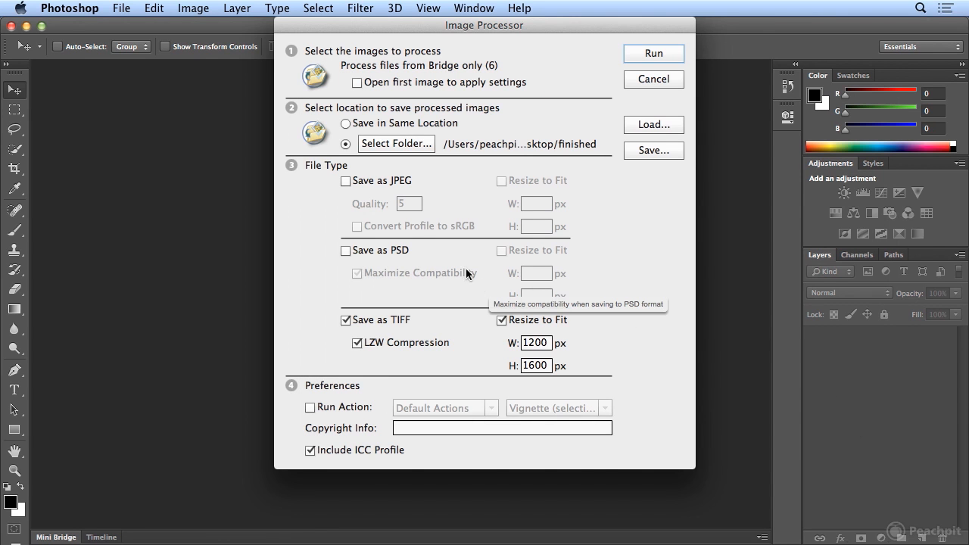
Step: Enable JPEG output at quality 6, resized to fit 800 px wide by 600 px high
left_click(346, 180)
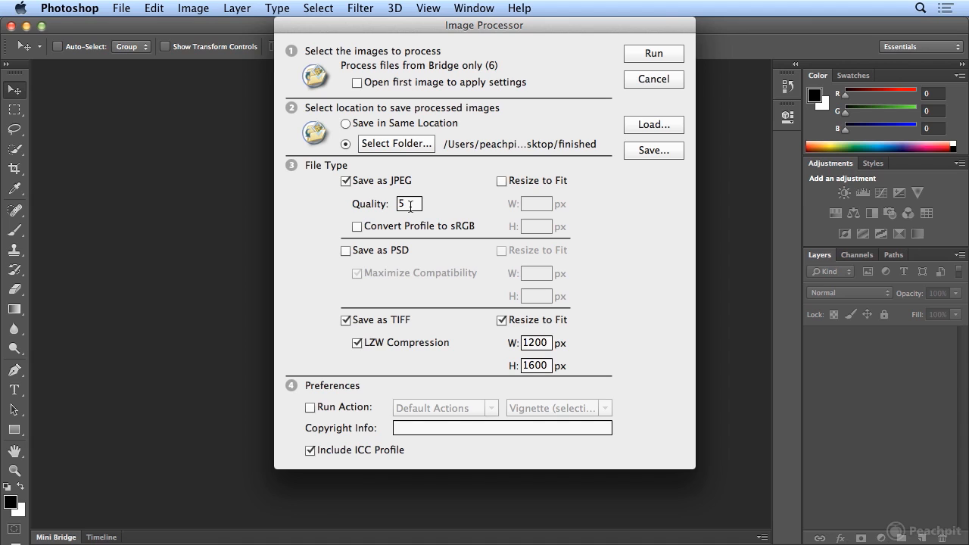
double_click(411, 205)
type("6")
left_click(502, 181)
left_click(541, 203)
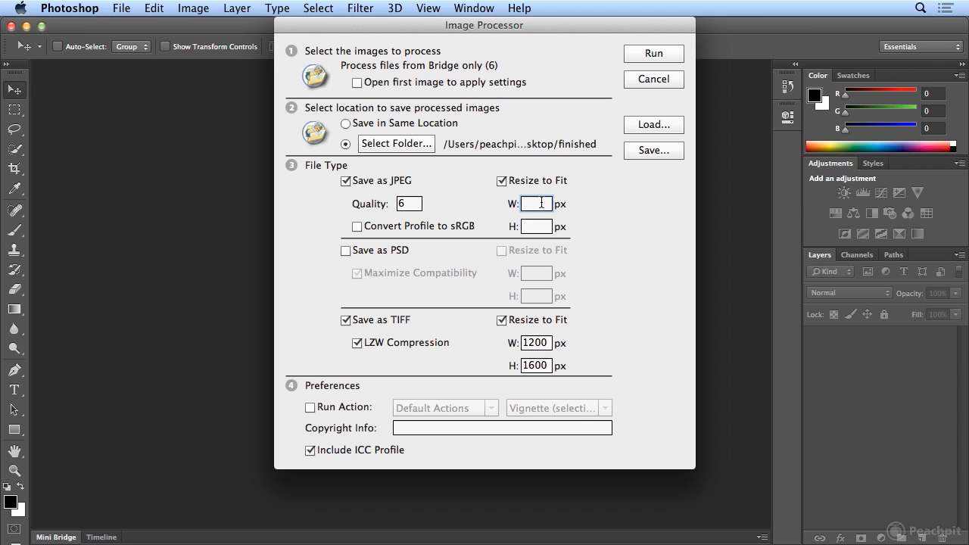
type("800")
key("Tab")
type("60")
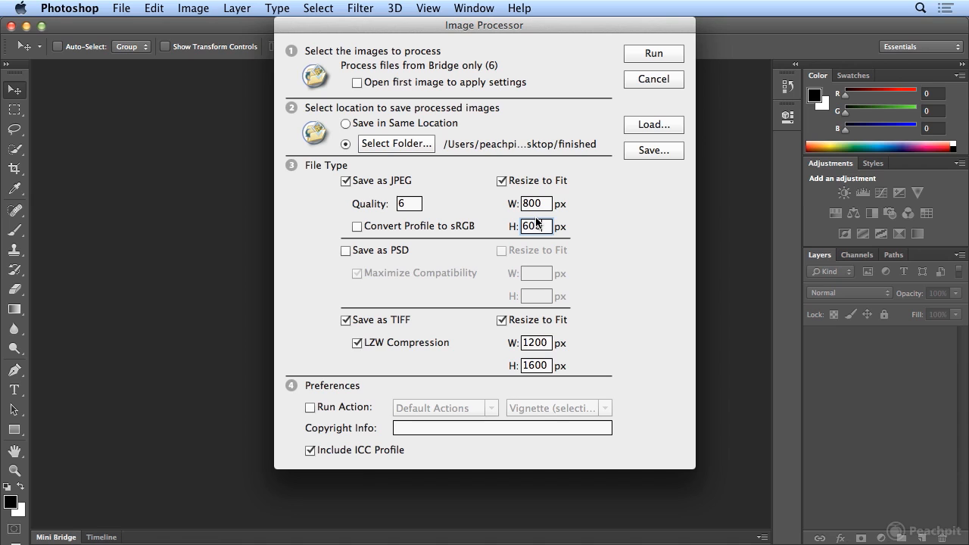
Step: Replace the TIFF output with PSD at original size and run the image processing
left_click(383, 326)
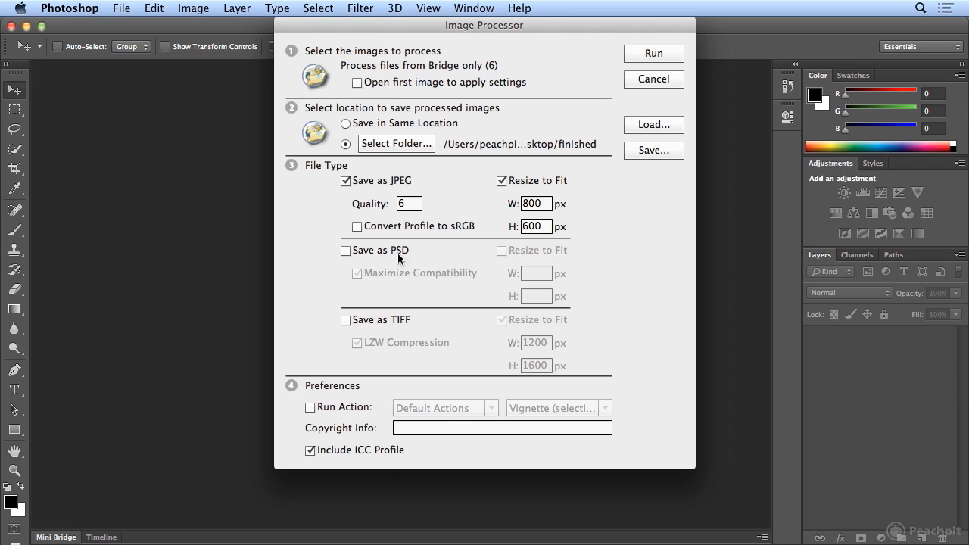
left_click(376, 256)
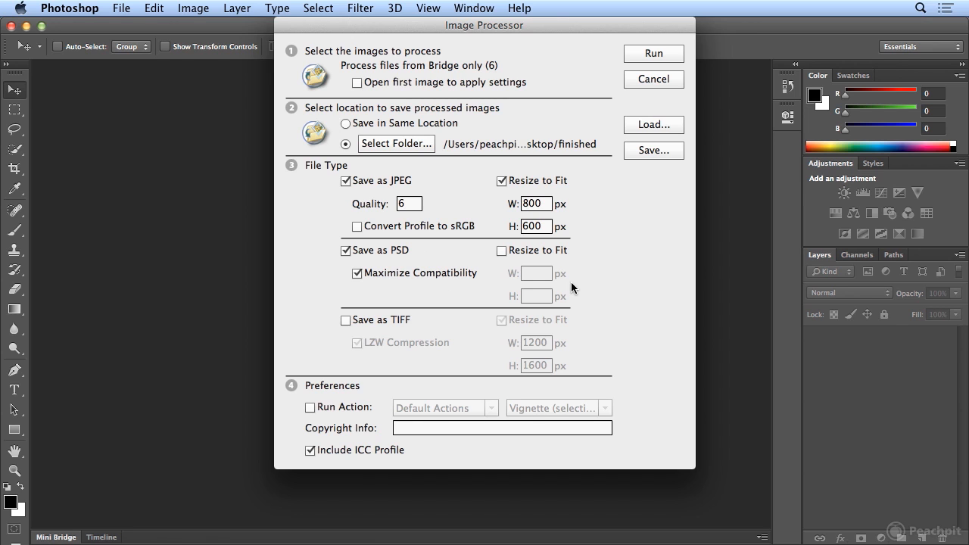
left_click(651, 53)
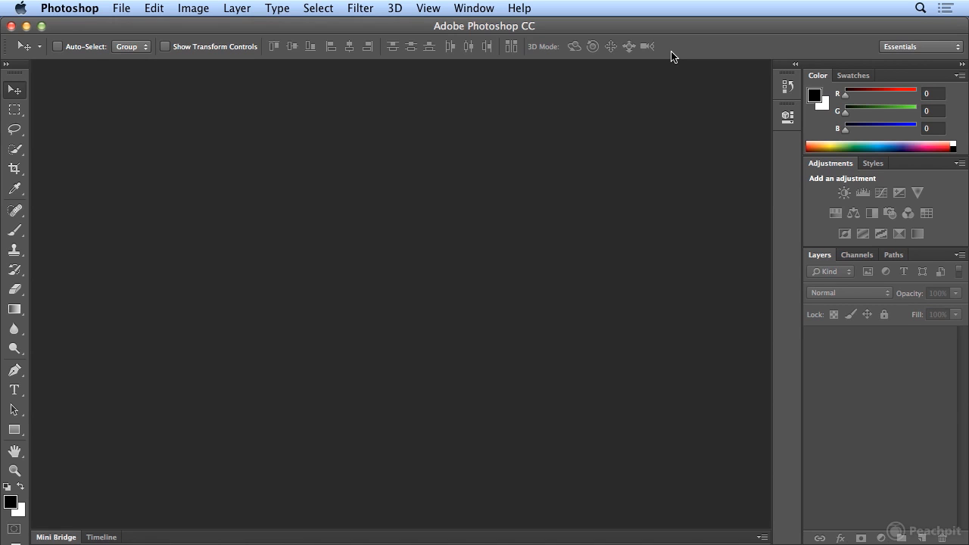
Step: Open the finished folder from the desktop, expand its JPEG subfolder, and widen the window to show all file details
key("F11")
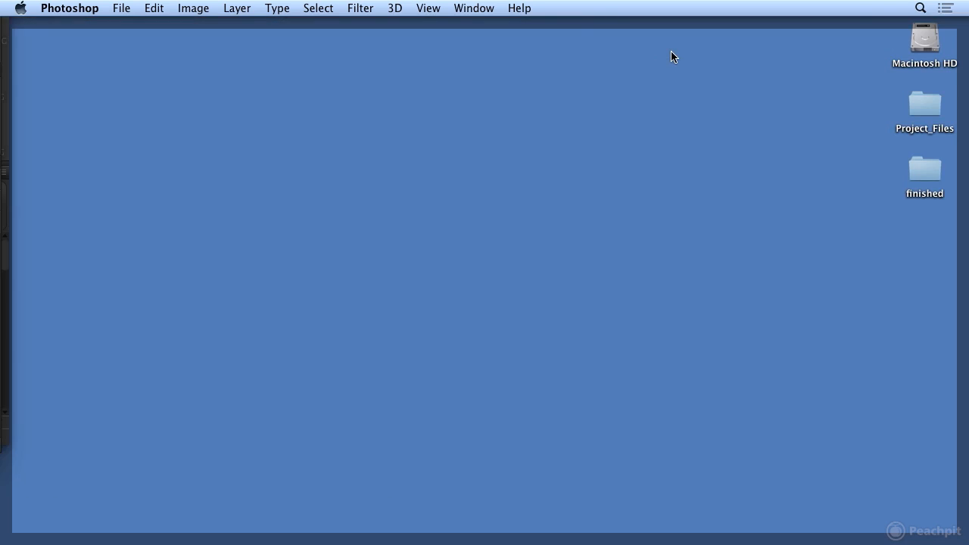
left_click(645, 97)
left_click(928, 170)
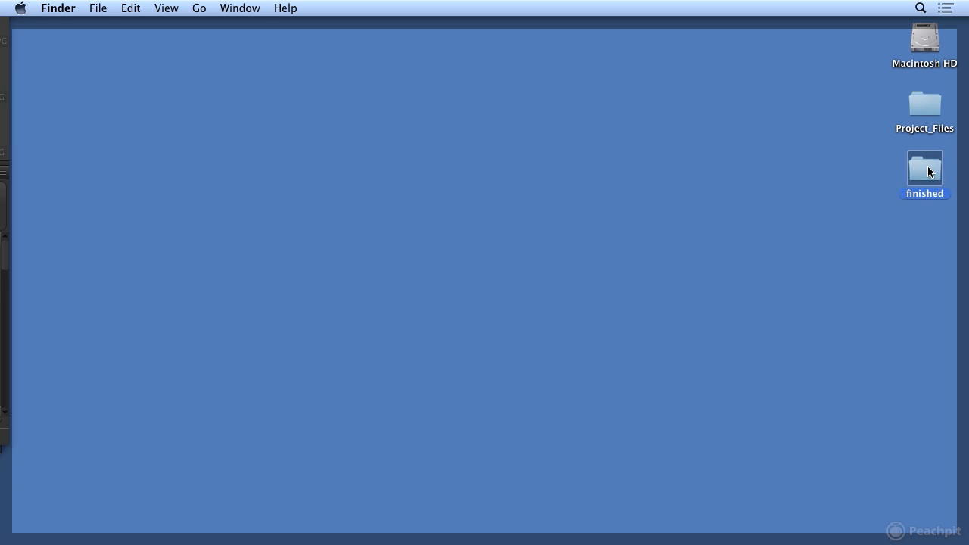
left_click_drag(968, 165, 563, 104)
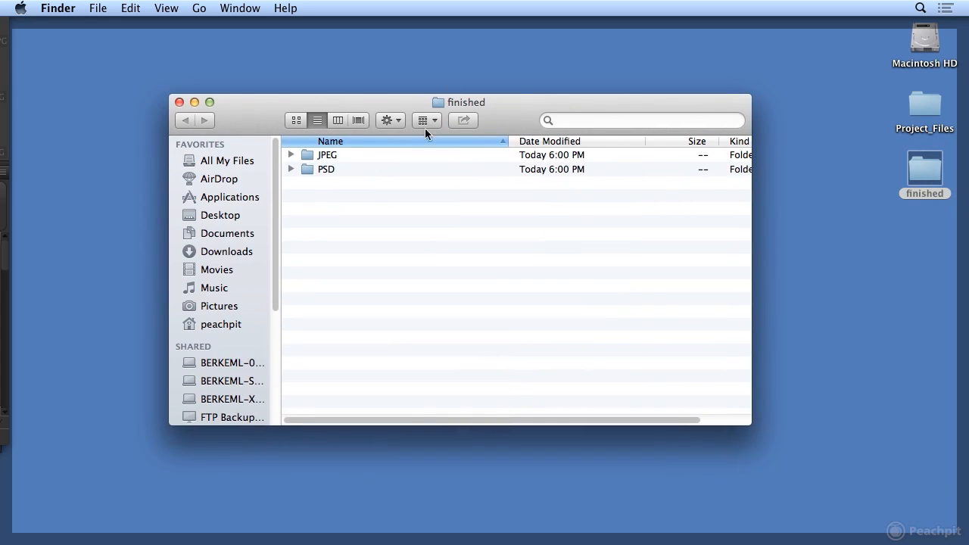
left_click(291, 154)
left_click_drag(754, 435, 883, 443)
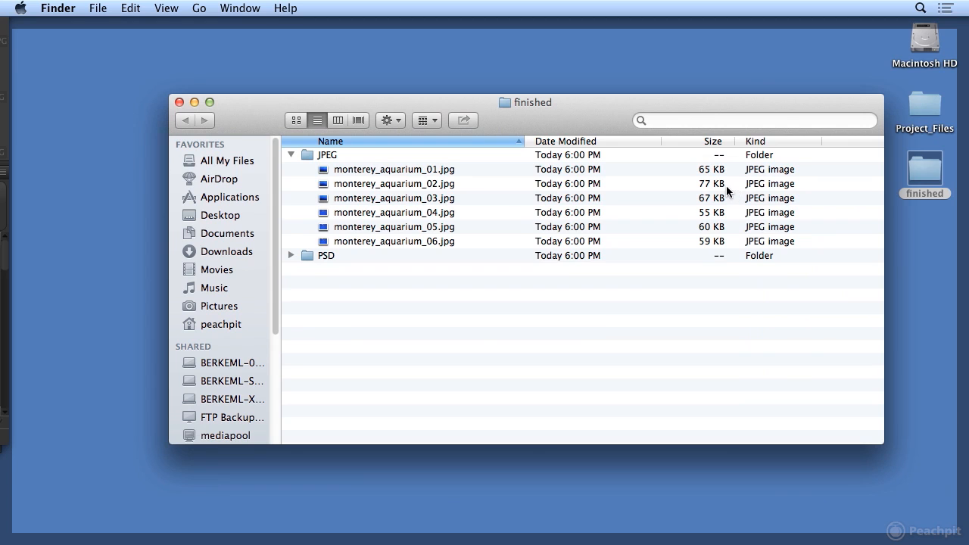
Step: Compress the JPEG folder into a ZIP archive
left_click(305, 155)
right_click(306, 157)
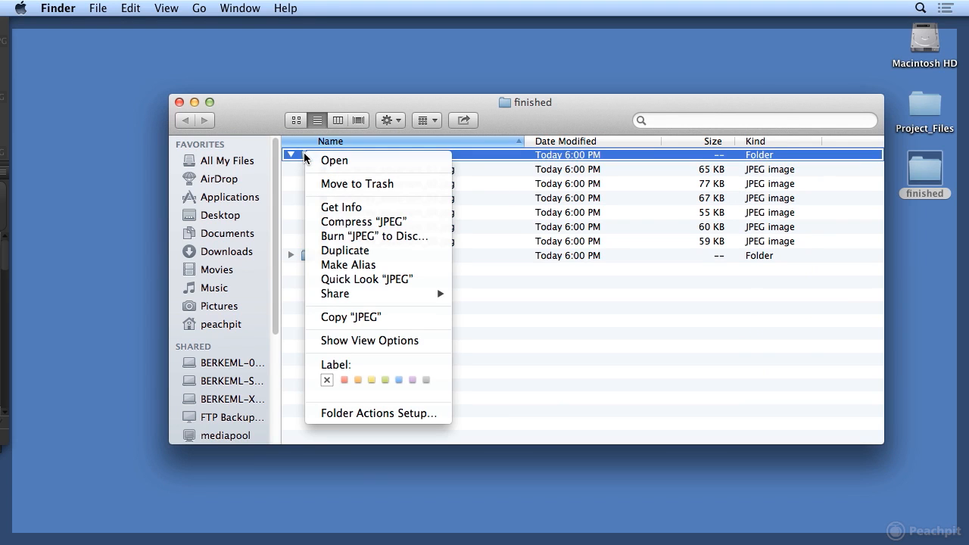
left_click(332, 222)
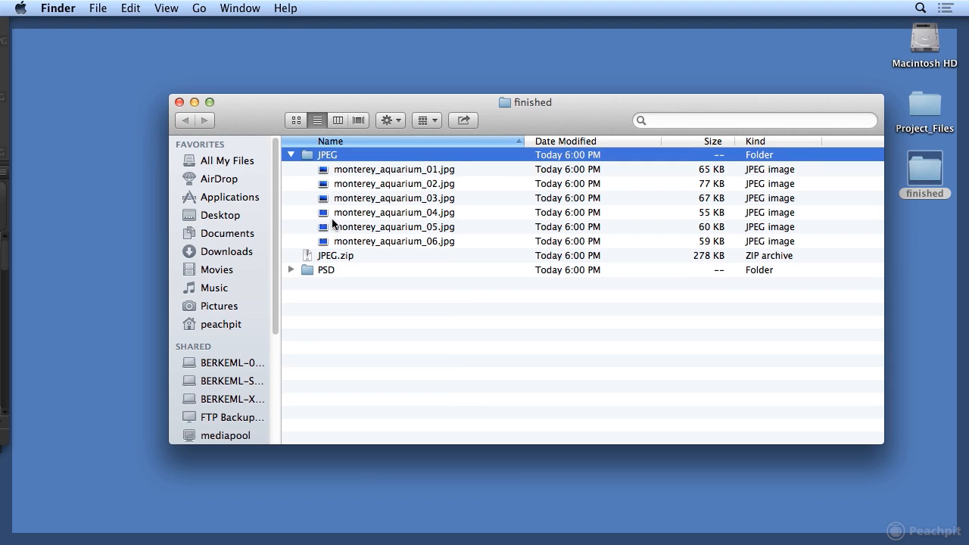
Step: Check the size of JPEG.zip and expand the PSD folder to examine its files
left_click(331, 267)
left_click(680, 254)
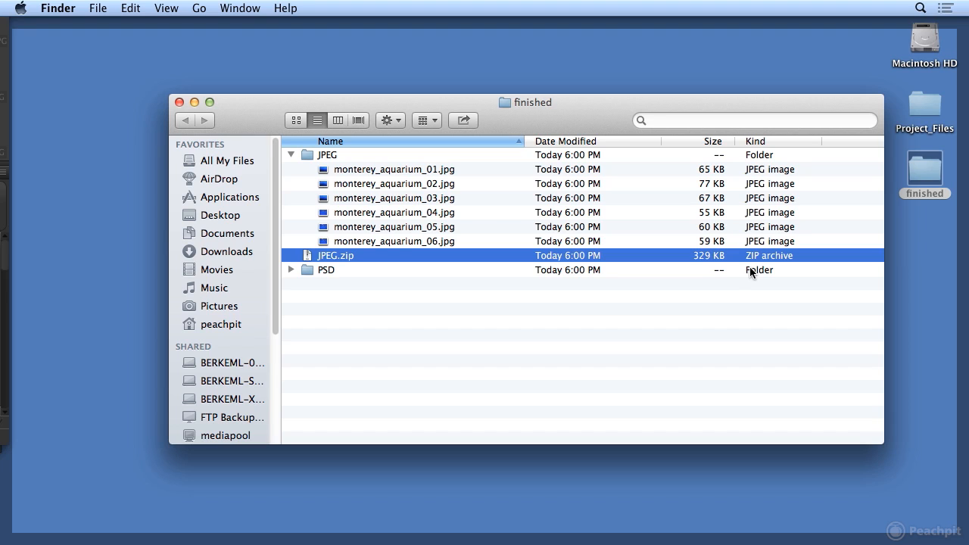
left_click(356, 270)
left_click(290, 271)
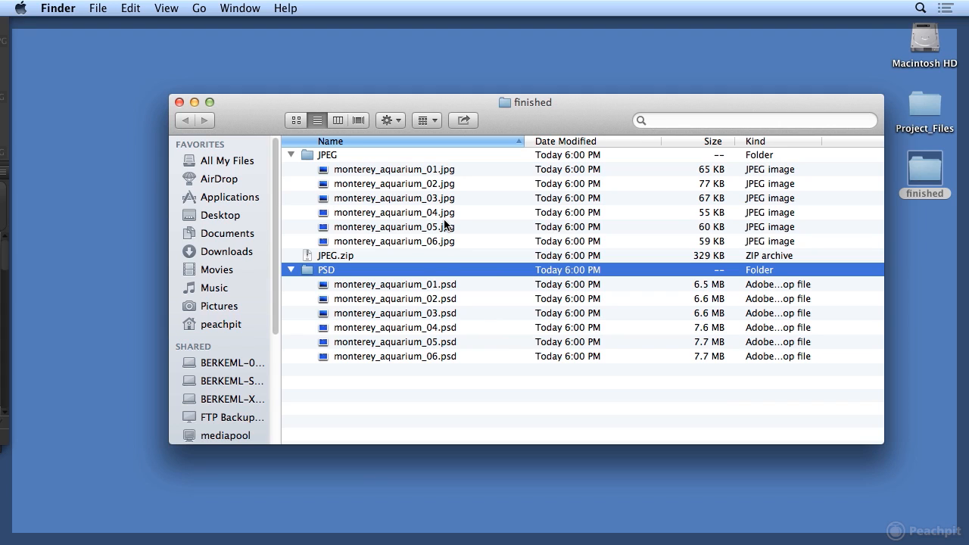
Step: Switch to Adobe Bridge and open the JPEG subfolder of the finished folder
mouse_move(748, 541)
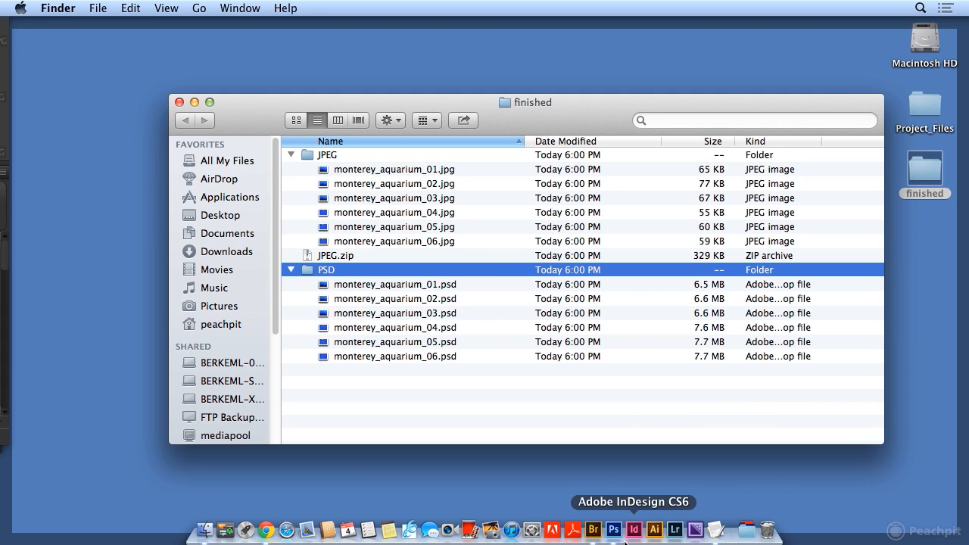
left_click(595, 530)
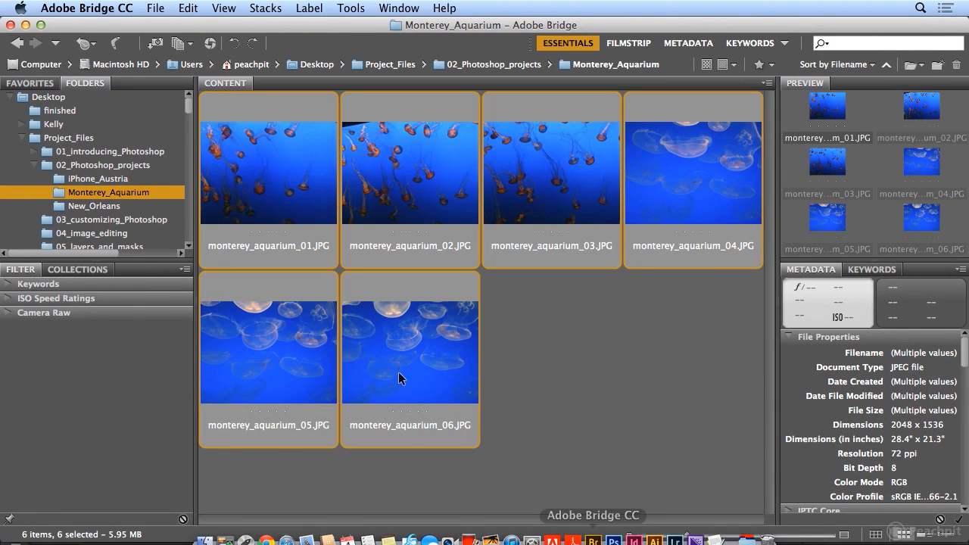
left_click(59, 111)
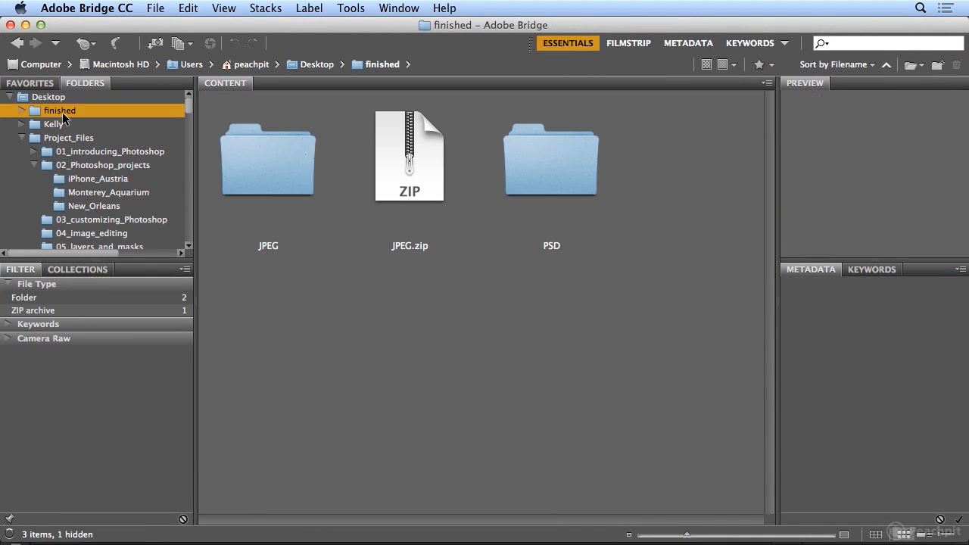
left_click(21, 110)
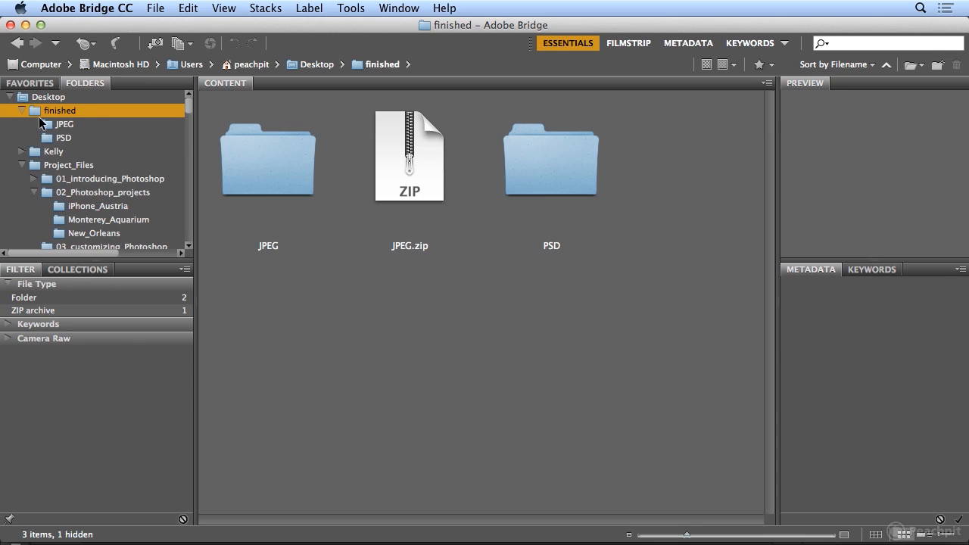
left_click(44, 128)
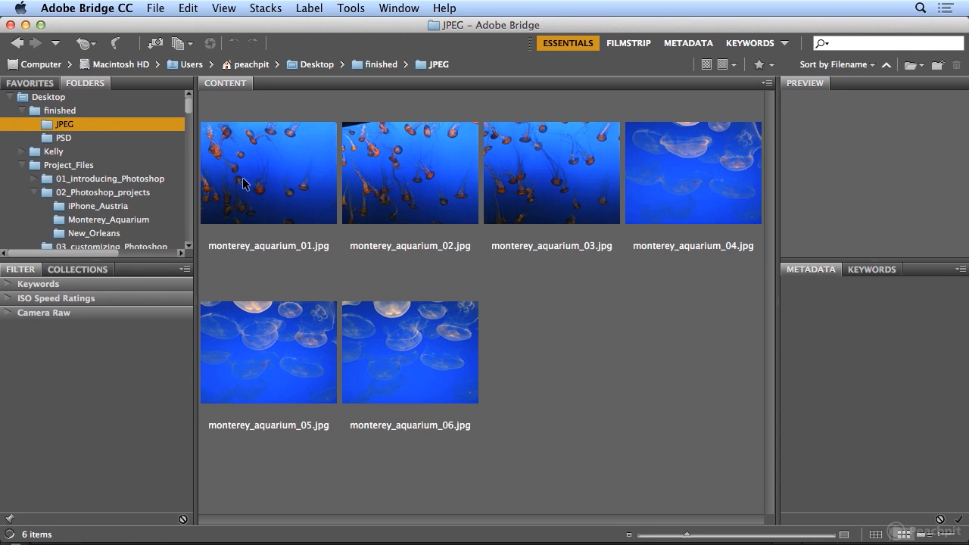
Step: Start a batch rename of all images in the JPEG folder, with Current Filename as the first part of the new names
left_click(252, 150)
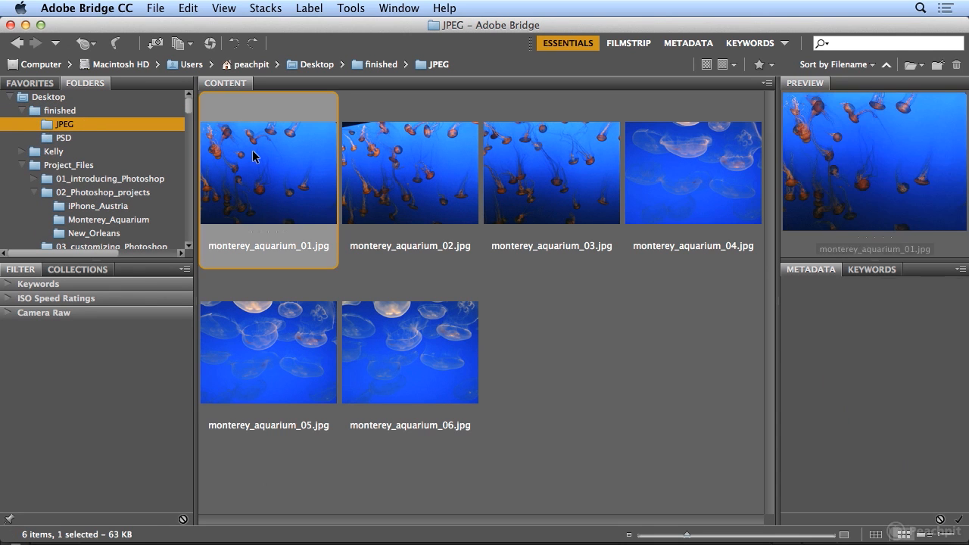
left_click(190, 9)
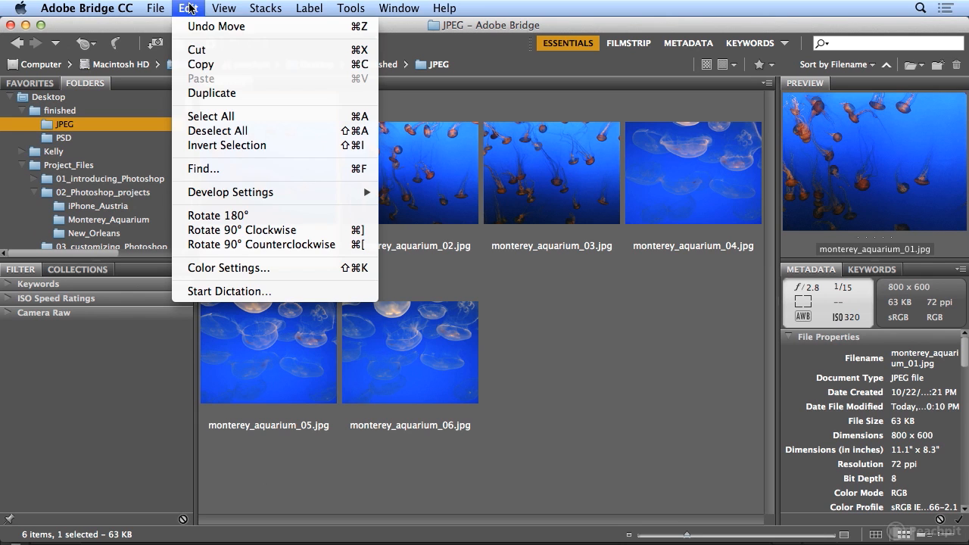
left_click(201, 117)
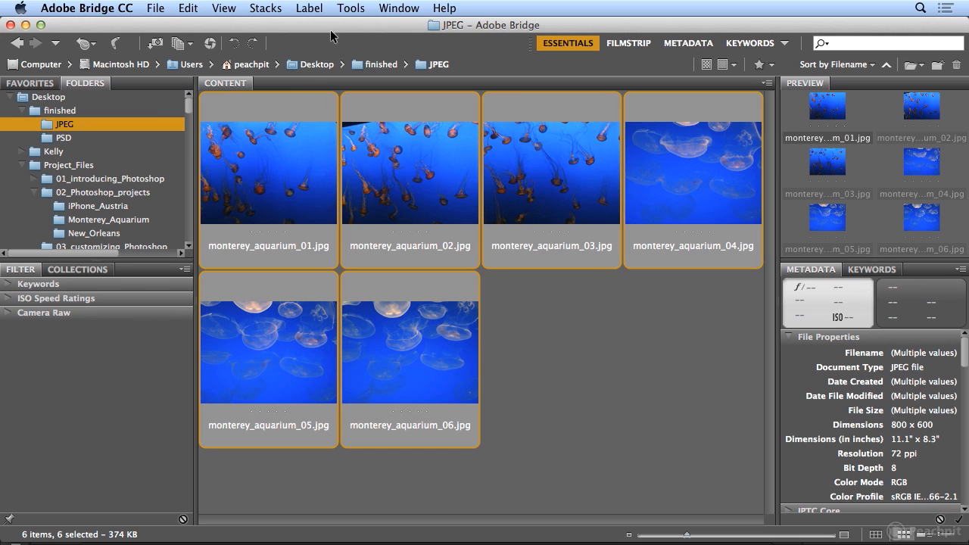
left_click(351, 9)
left_click(353, 26)
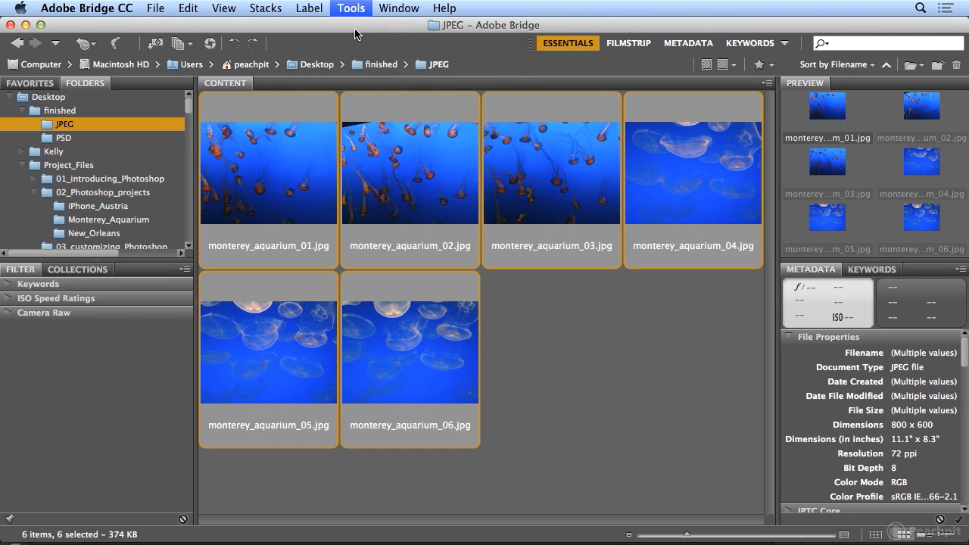
left_click(294, 260)
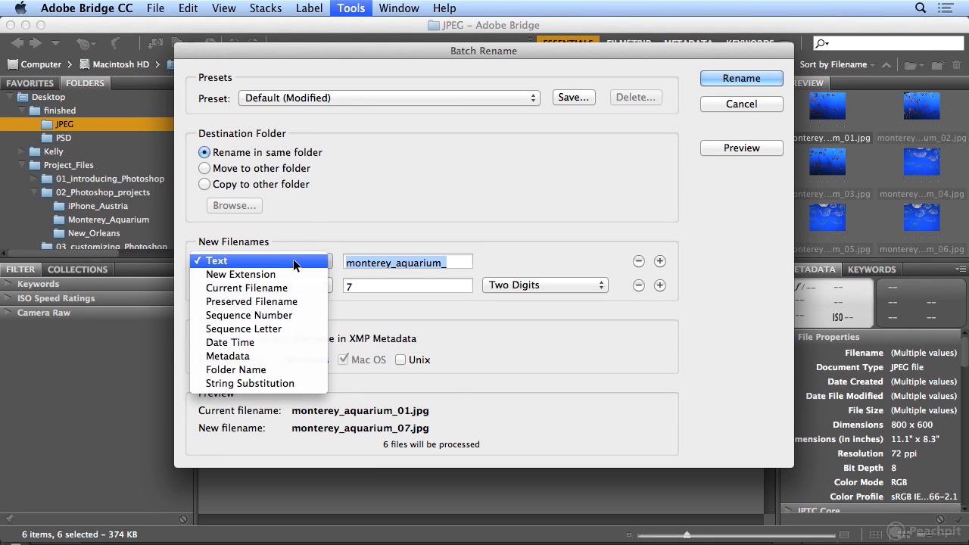
left_click(293, 288)
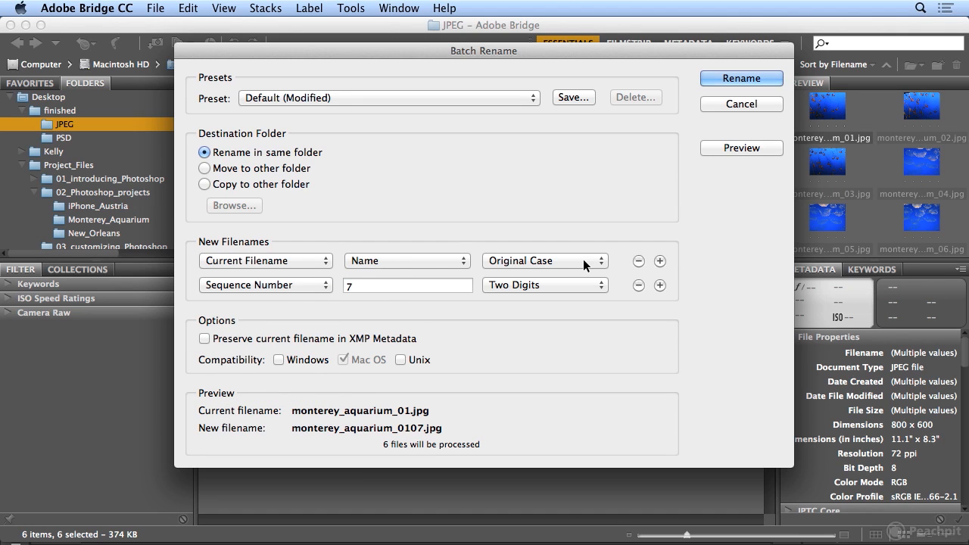
Step: Replace the sequence number in the new filenames with the text "_sm" and rename the files
left_click(320, 289)
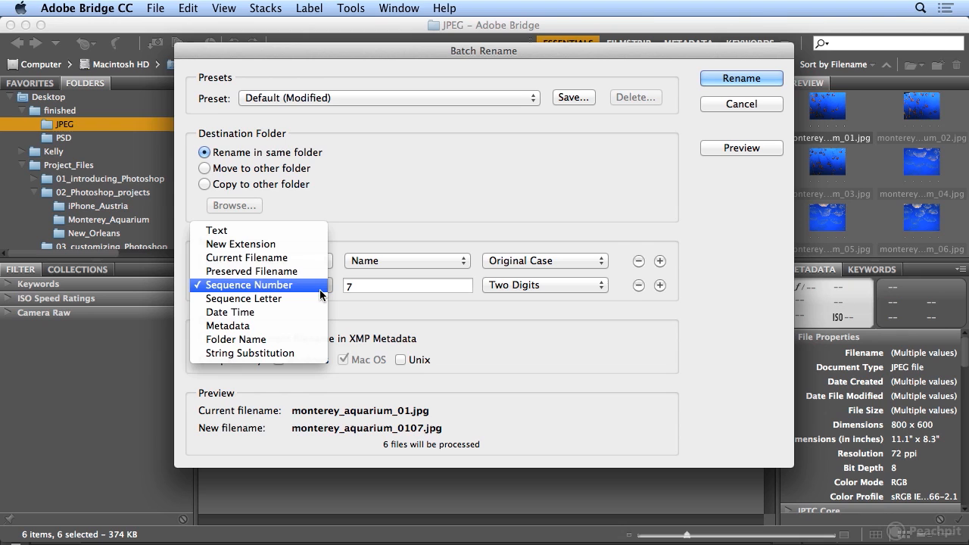
left_click(321, 237)
left_click(381, 289)
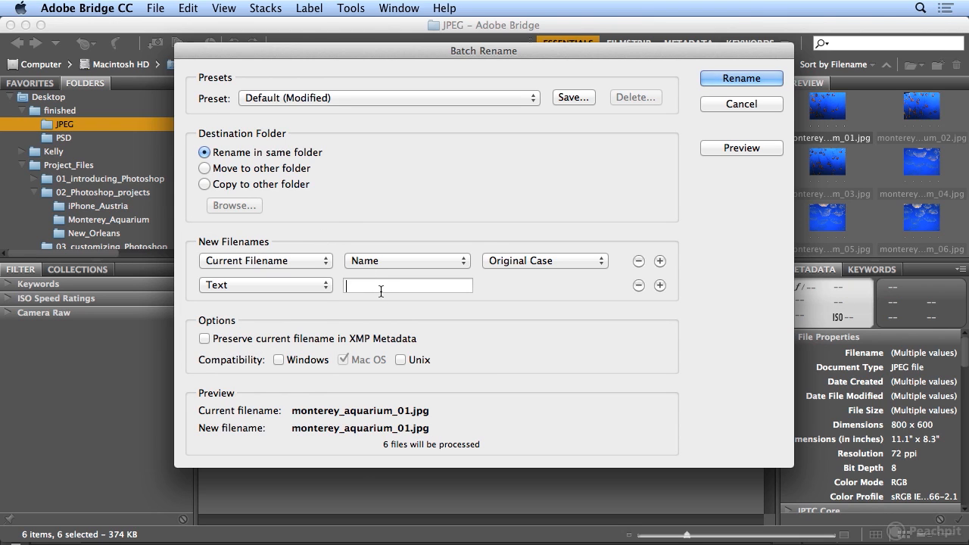
type("_sm")
left_click(769, 80)
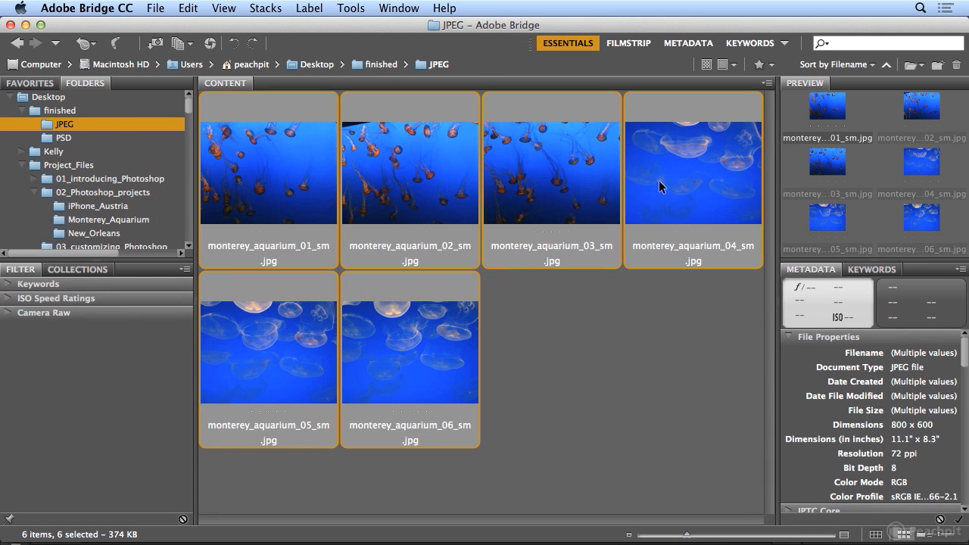
Step: Open the Monterey_Aquarium folder and examine the IPTC Core, camera and GPS metadata of monterey_aquarium_04.JPG
left_click(84, 218)
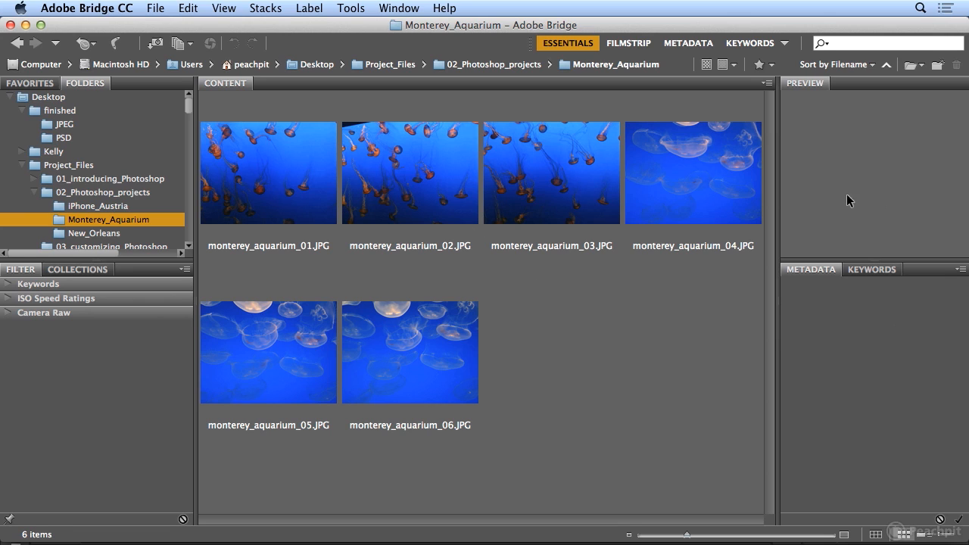
left_click(678, 185)
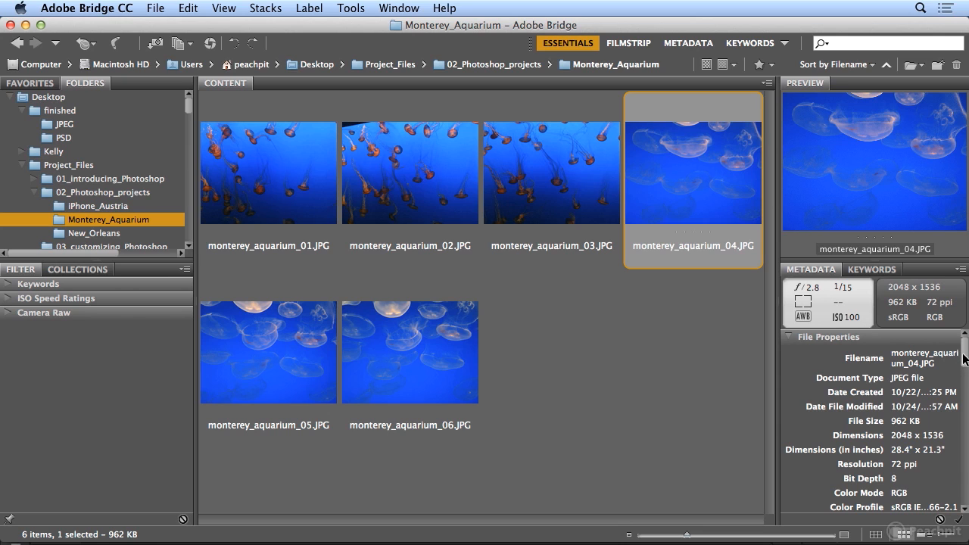
left_click_drag(964, 358, 965, 381)
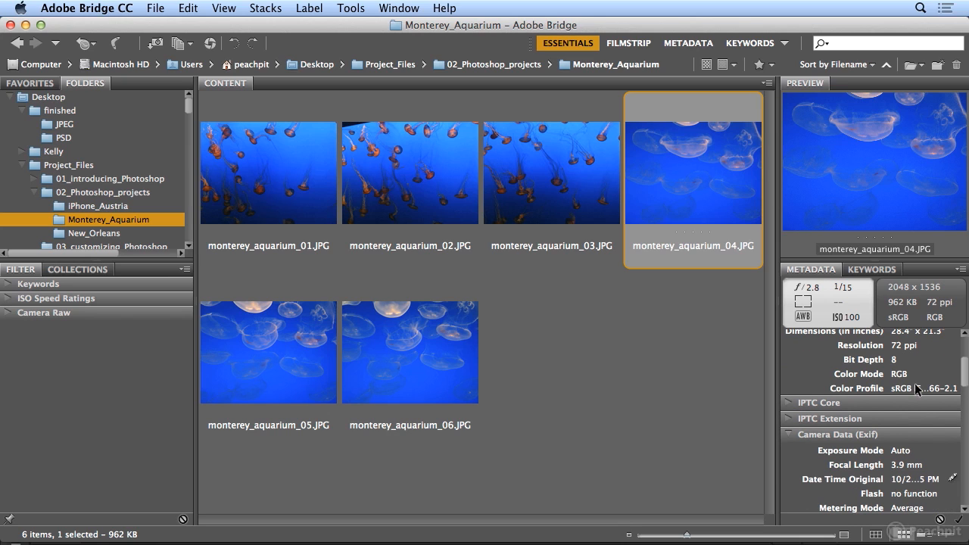
left_click(789, 402)
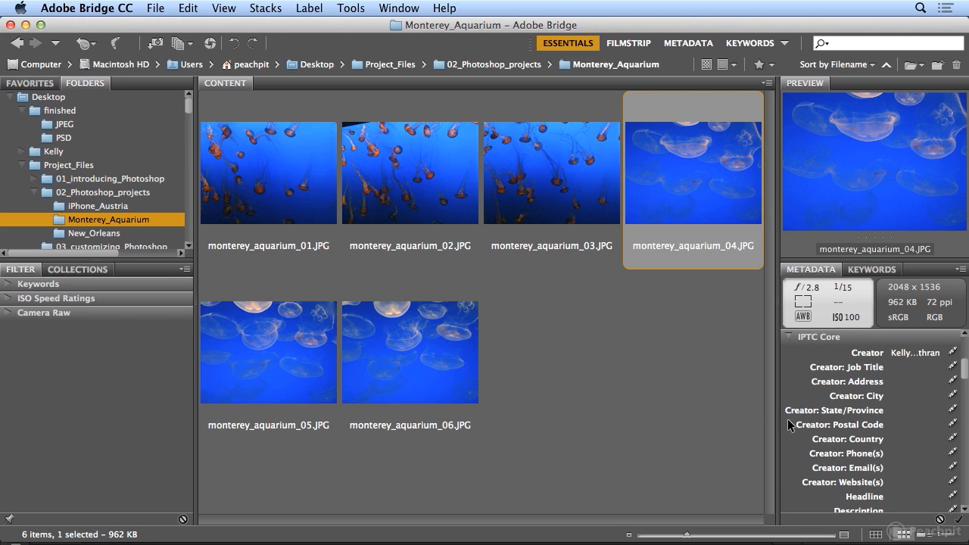
left_click_drag(964, 369, 964, 446)
left_click(793, 411)
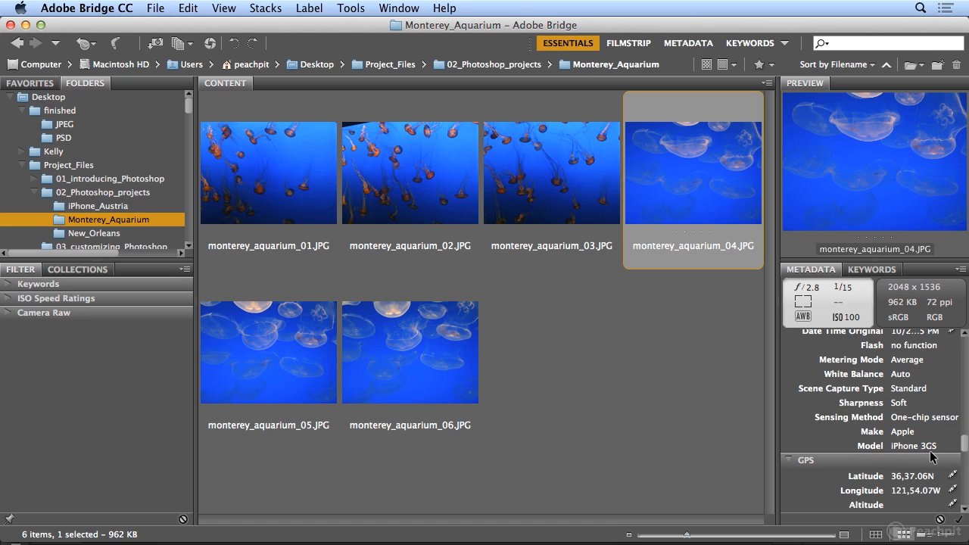
Step: Check the camera and GPS metadata of the other five Monterey aquarium images one by one
left_click(574, 197)
left_click(431, 192)
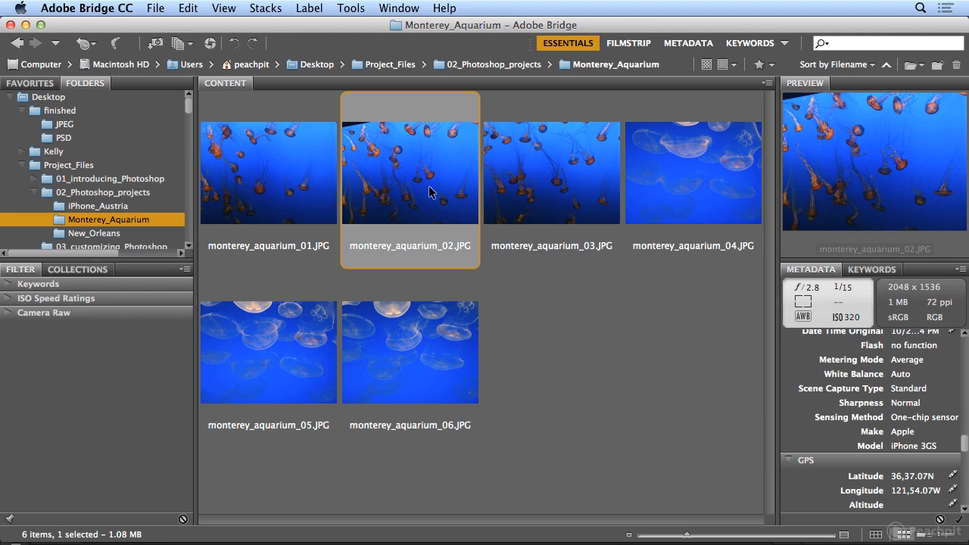
left_click(286, 220)
left_click(272, 317)
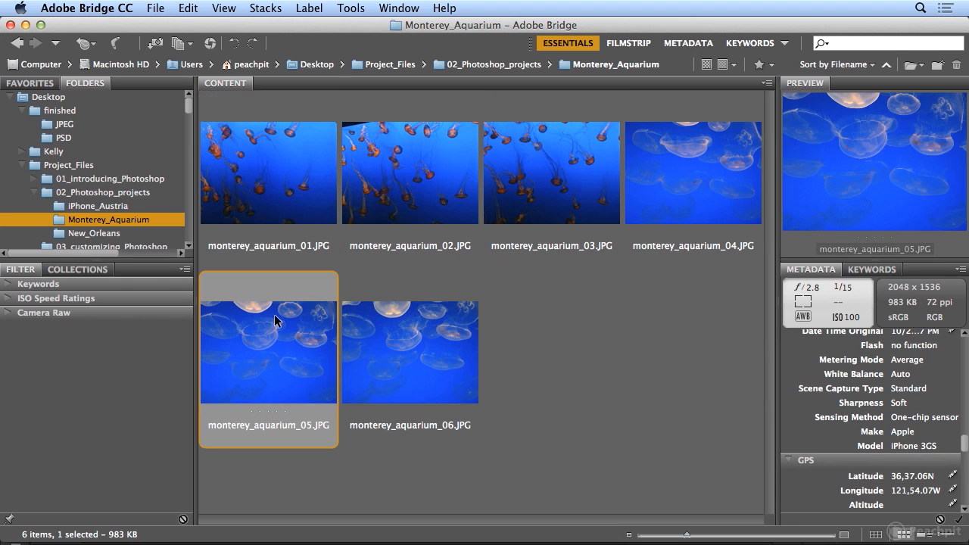
left_click(377, 327)
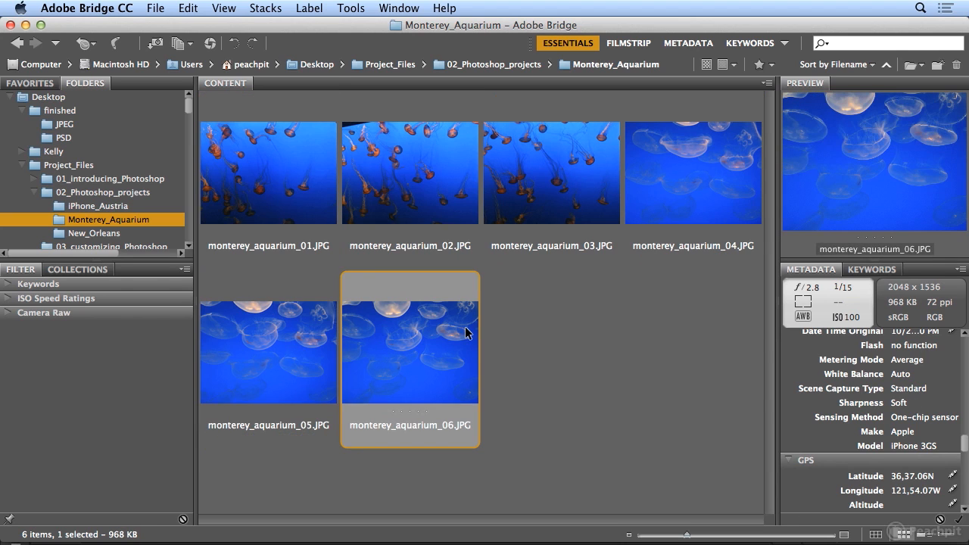
Step: Show the Photoshop processing commands available for the selected image
left_click(351, 8)
mouse_move(376, 140)
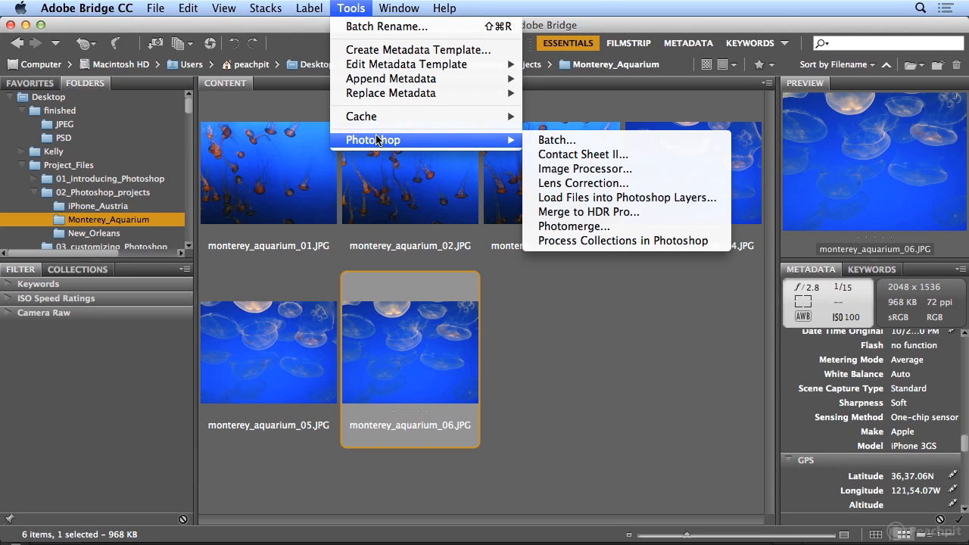